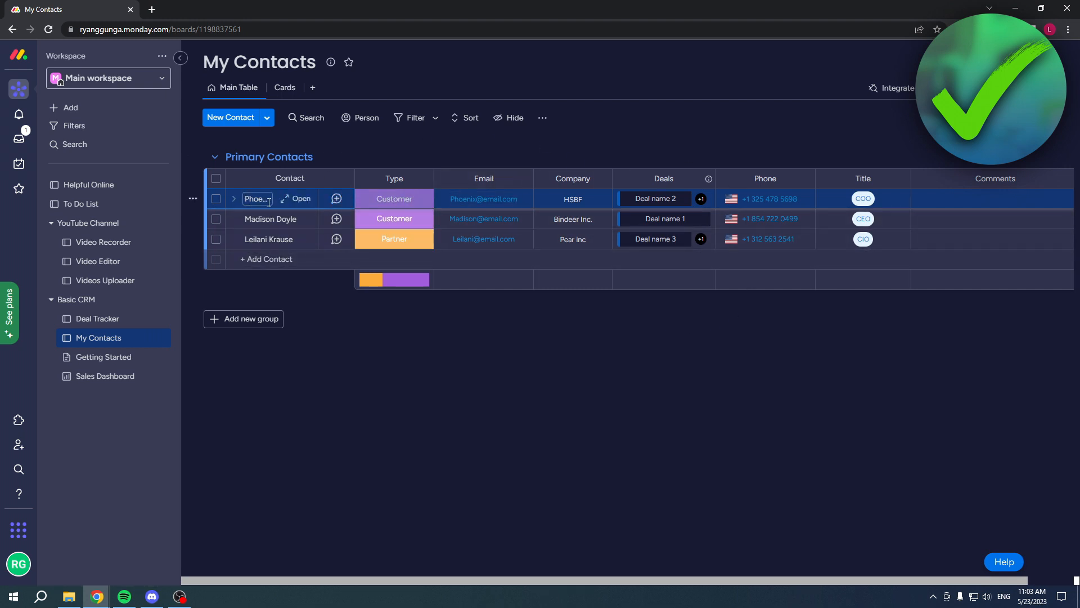
# Open the item page of the first contact in Primary Contacts and add the Emails & Activities widget.
pyautogui.click(298, 201)
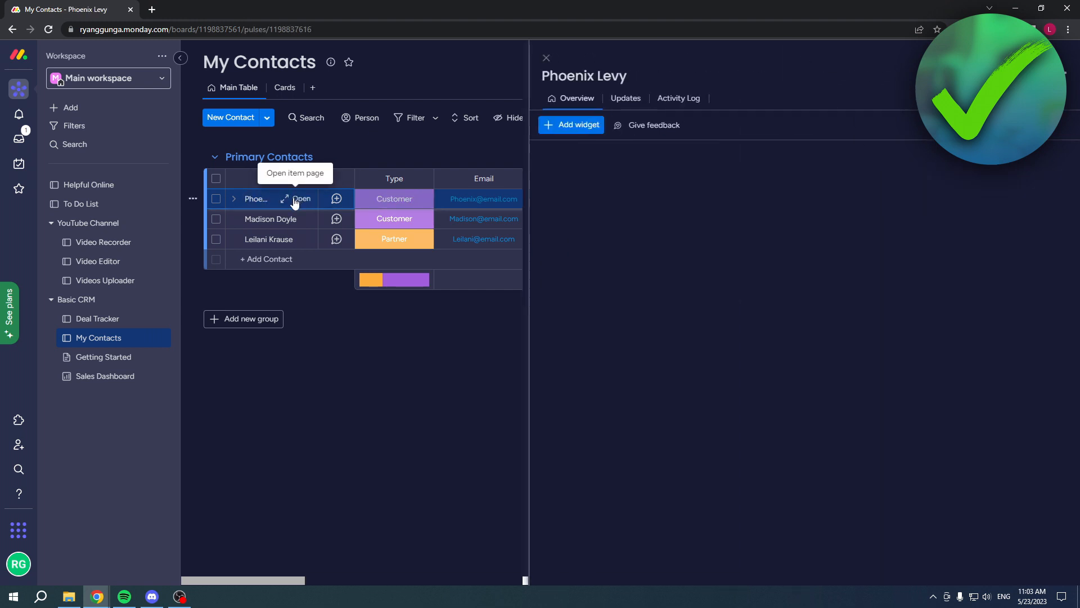
pyautogui.click(572, 131)
pyautogui.scroll(-2, 653, 253)
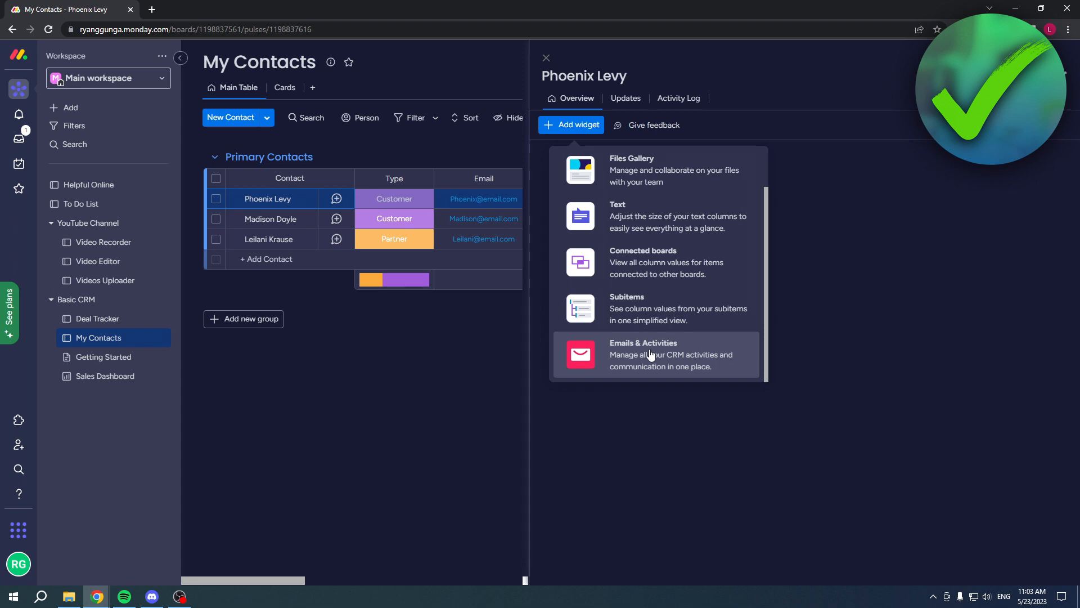
pyautogui.click(685, 345)
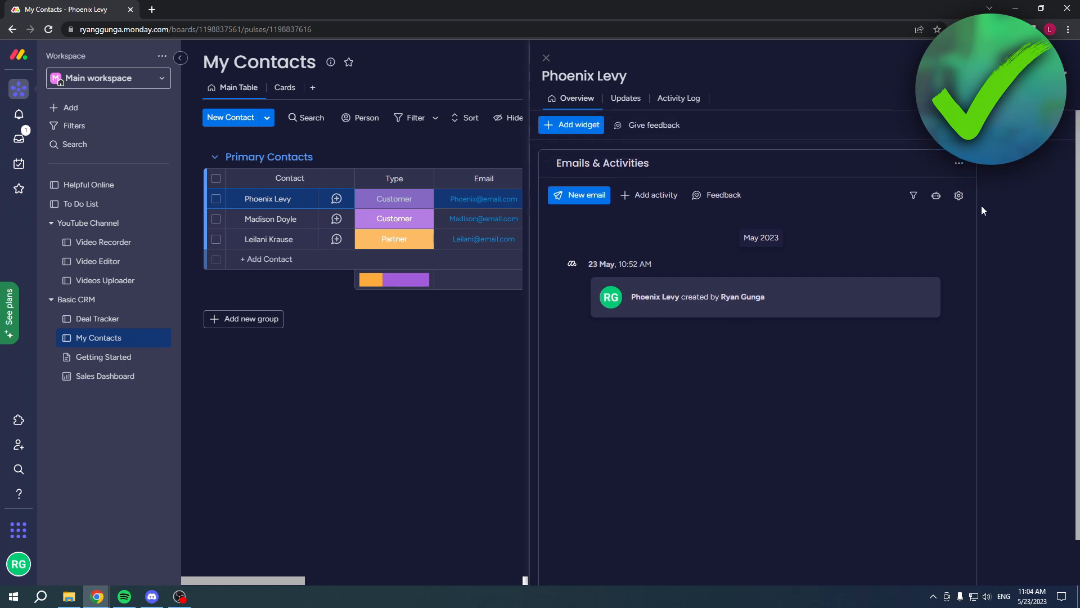
# Try to connect another Gmail account through the widget's email account setup and privacy settings.
pyautogui.click(958, 196)
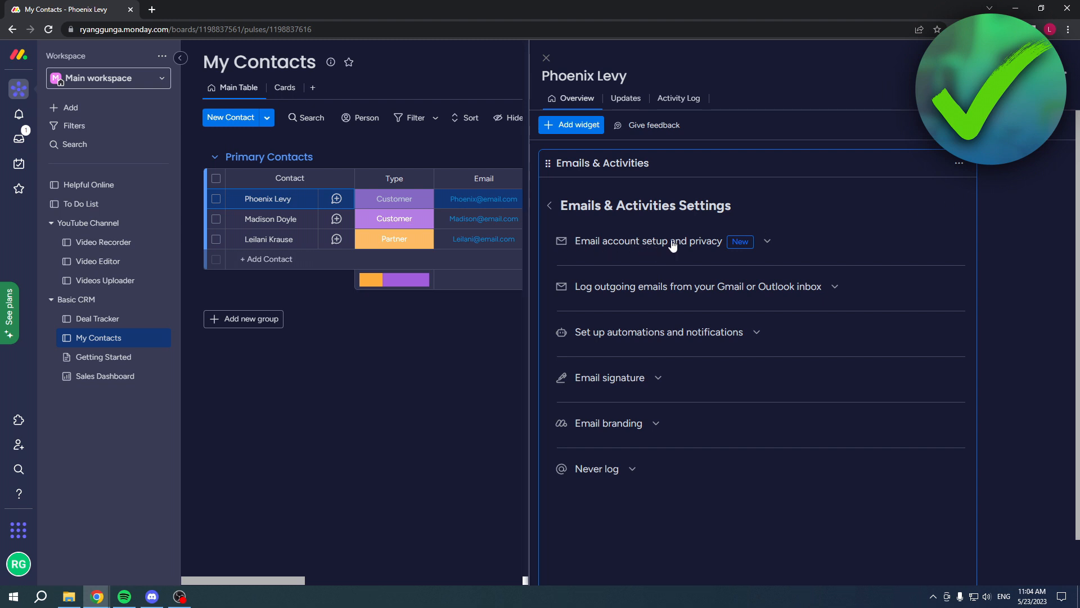
pyautogui.click(766, 241)
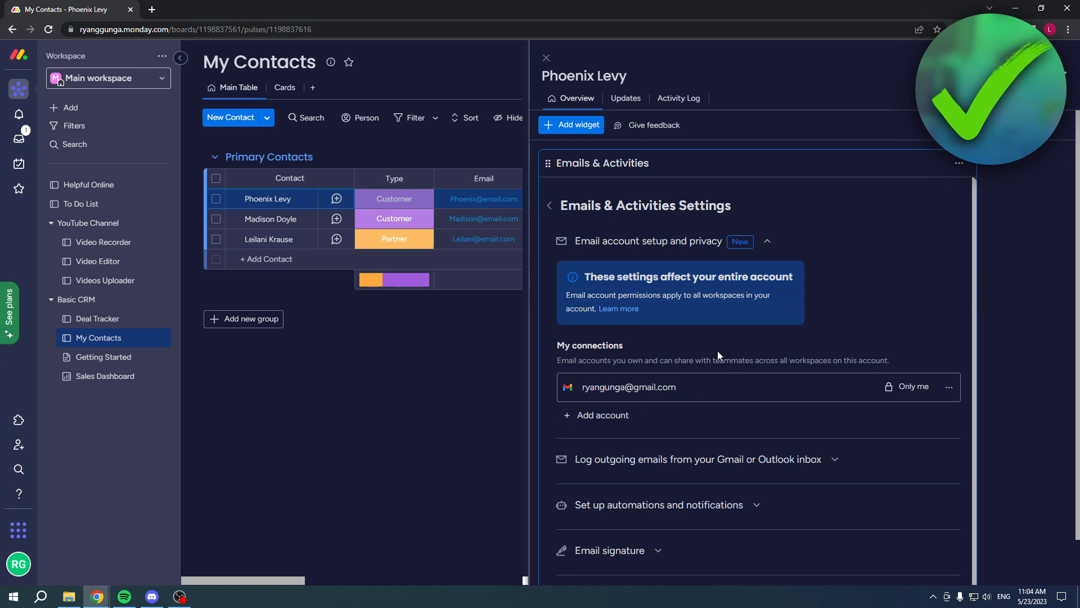
pyautogui.click(619, 416)
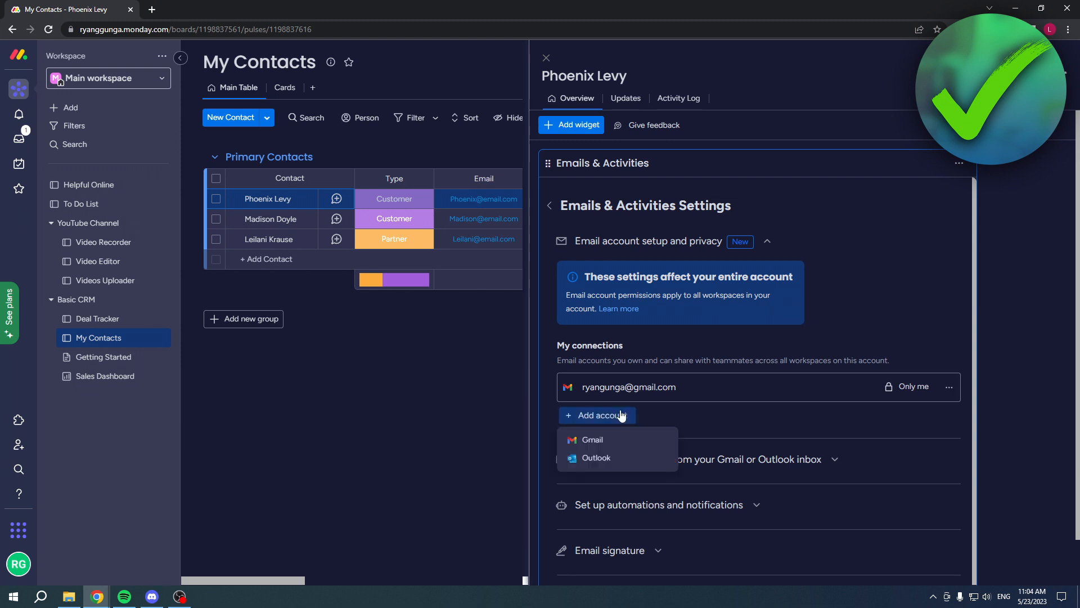
pyautogui.click(753, 327)
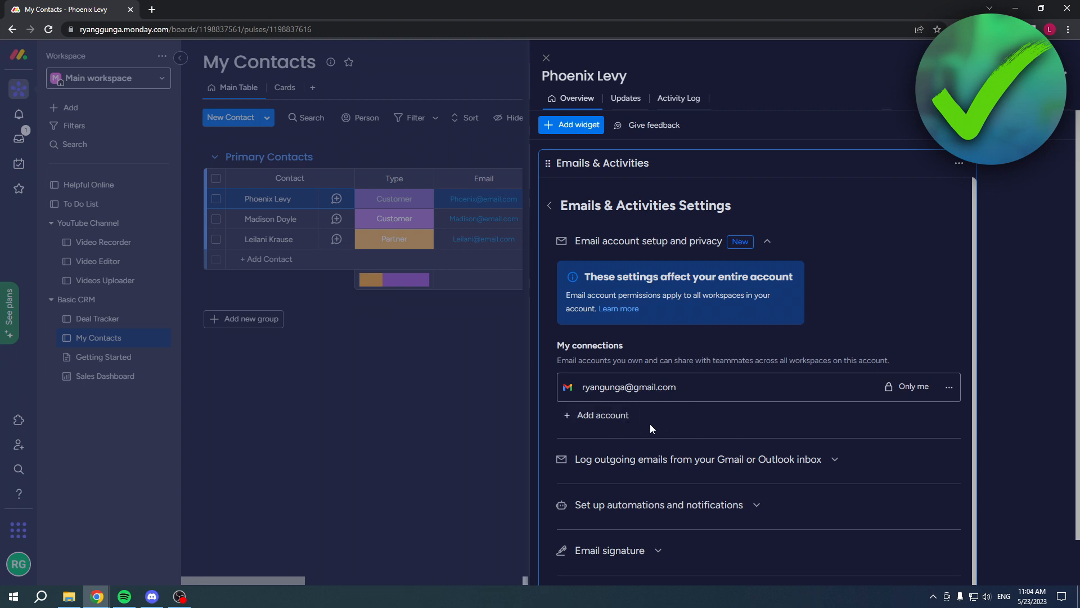
pyautogui.click(619, 416)
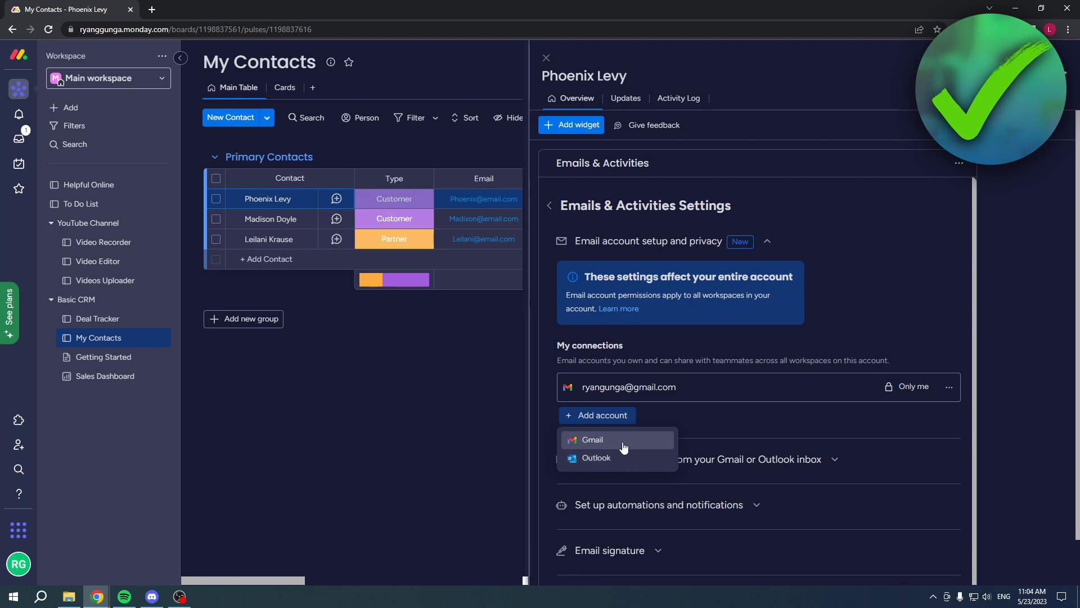
pyautogui.click(621, 446)
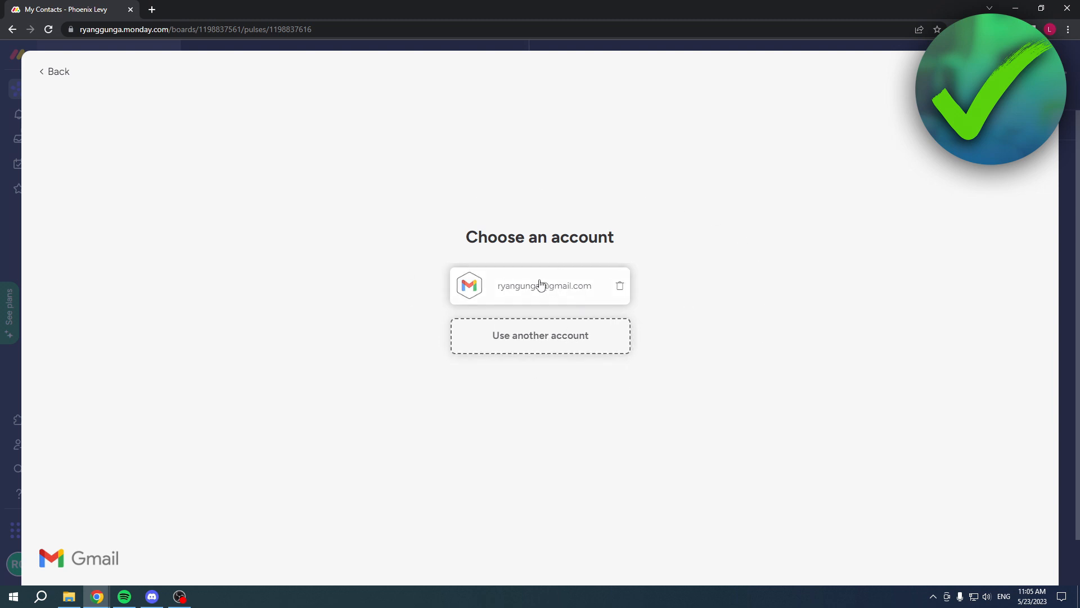
pyautogui.click(541, 341)
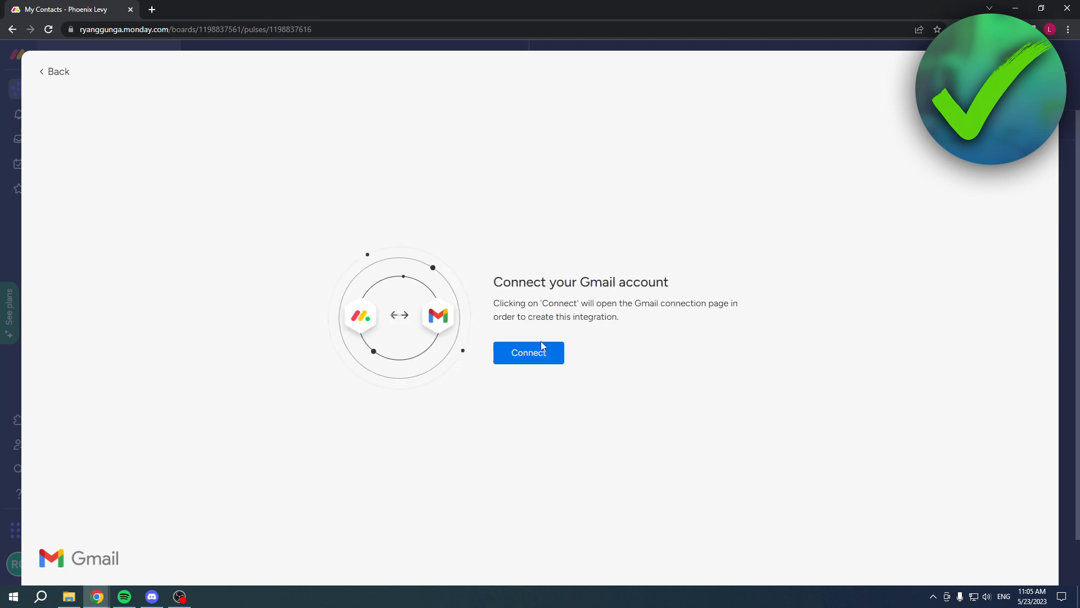
pyautogui.click(533, 357)
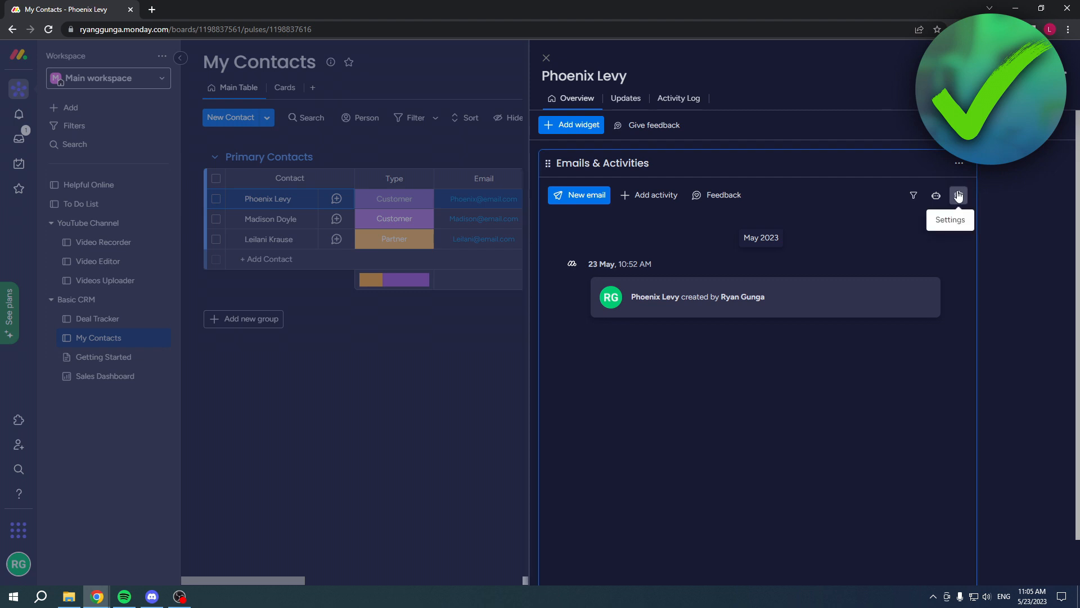
# Review the Emails & Activities settings for logging outgoing emails, automations and notifications, and the email signature.
pyautogui.click(958, 195)
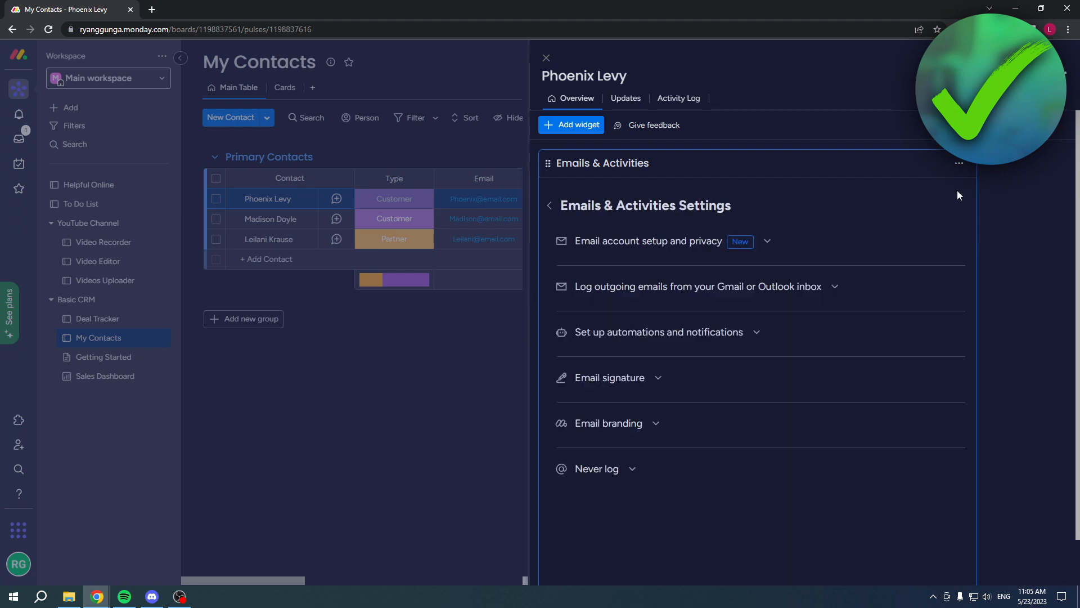
pyautogui.click(822, 288)
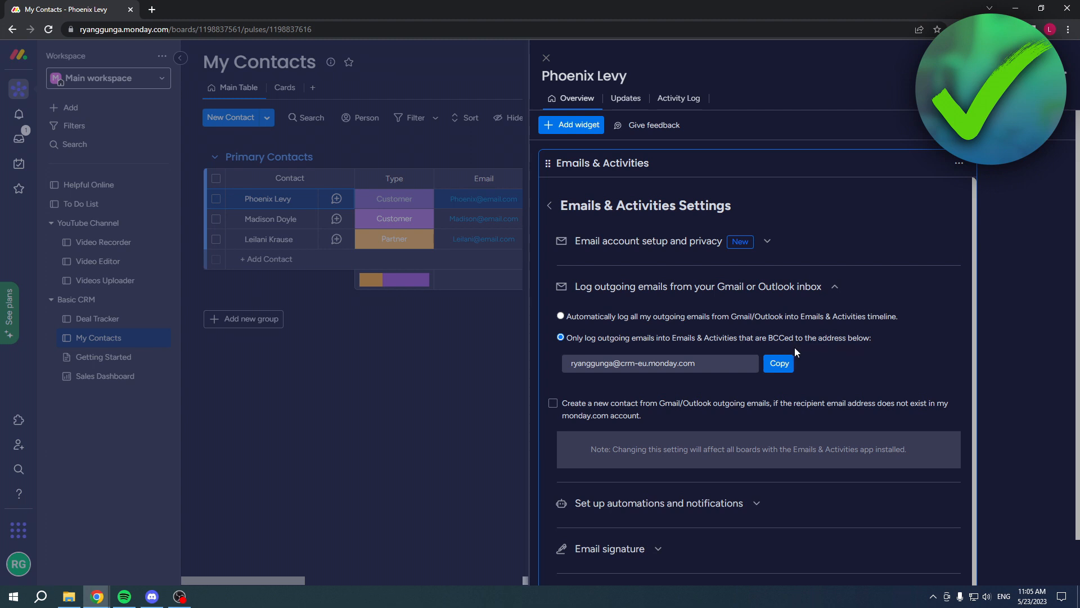
pyautogui.scroll(-1, 802, 377)
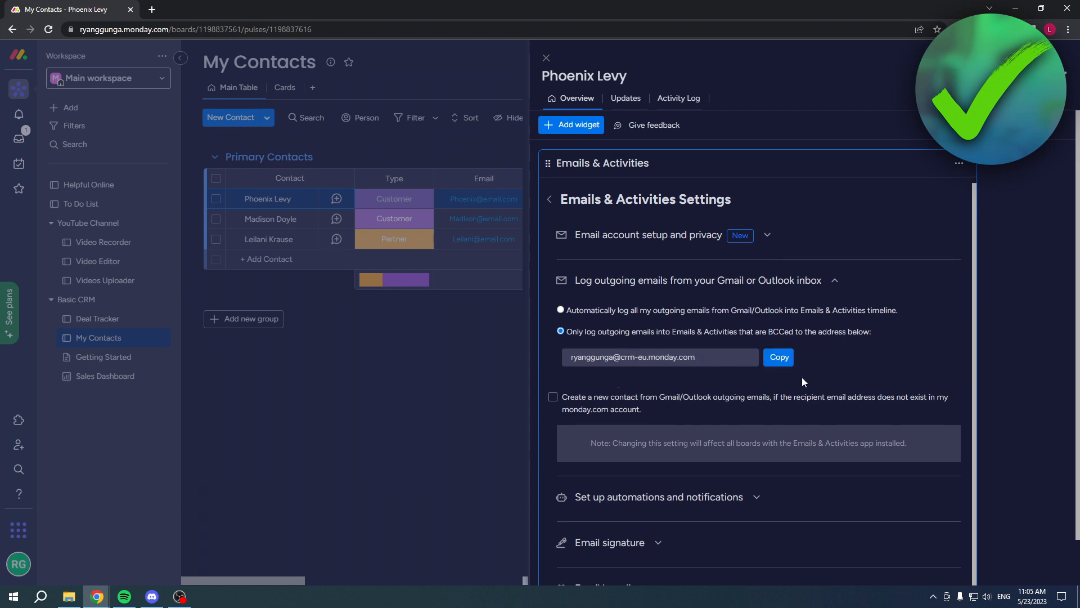
pyautogui.scroll(1, 835, 286)
pyautogui.click(835, 286)
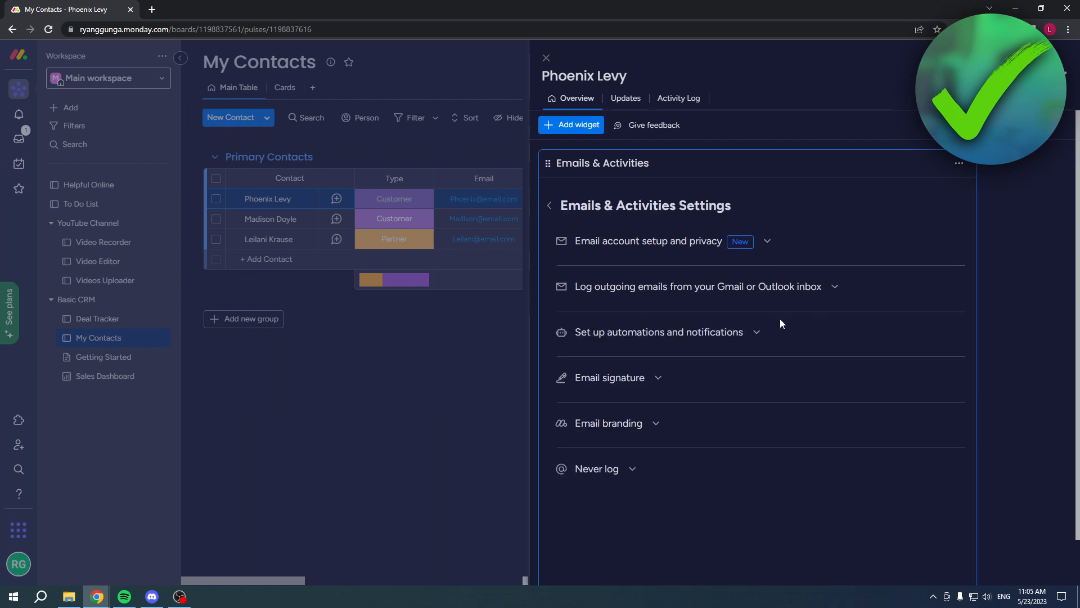
pyautogui.click(749, 335)
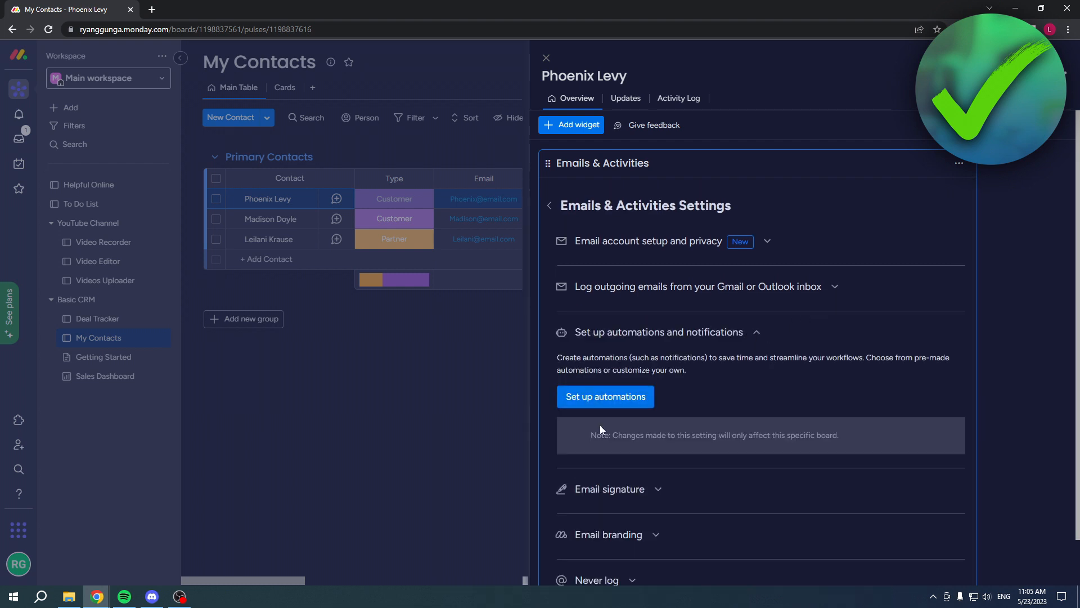
pyautogui.click(745, 329)
pyautogui.click(635, 380)
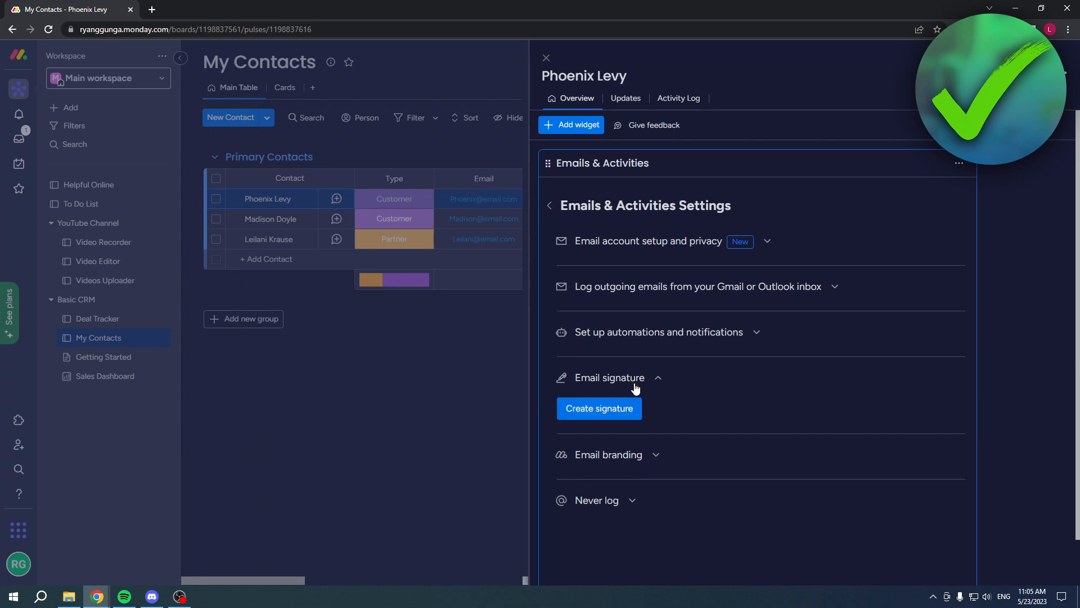
pyautogui.click(664, 382)
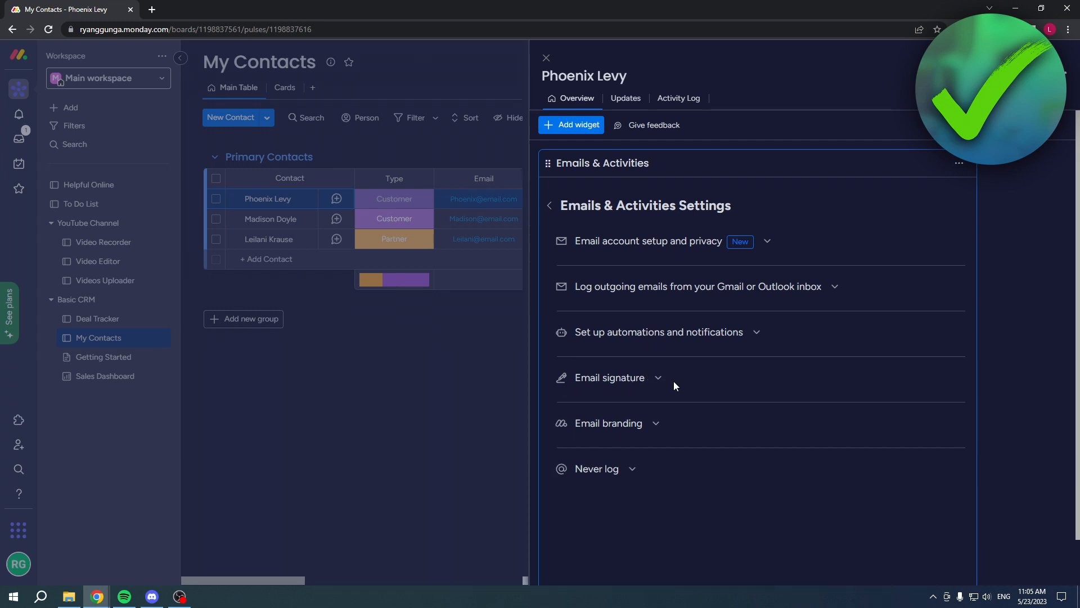
# Review the email branding and Never log settings and return to the Emails & Activities timeline.
pyautogui.click(655, 425)
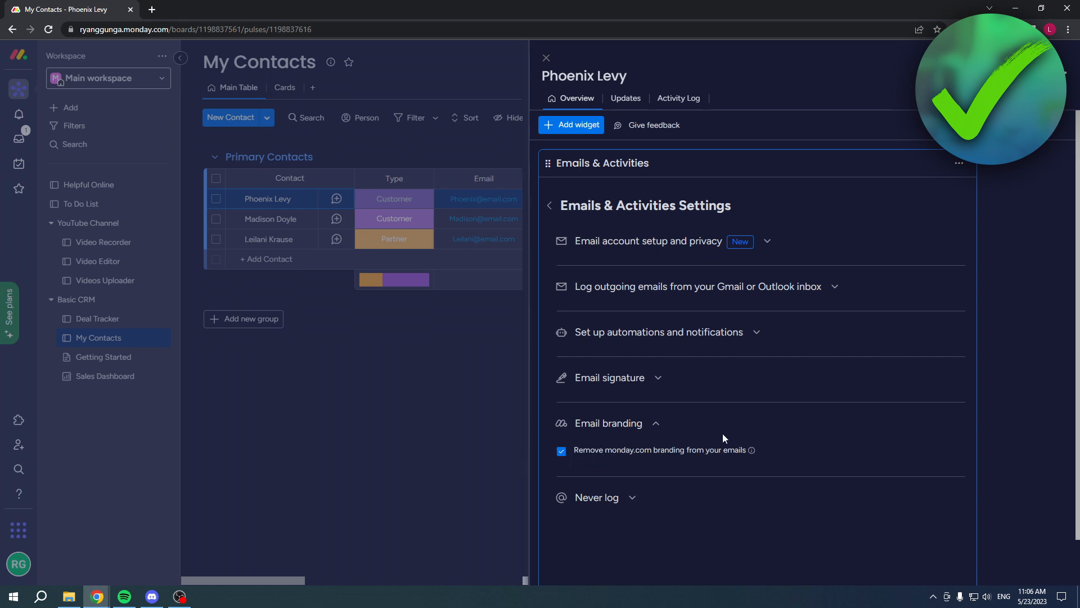
pyautogui.click(653, 424)
pyautogui.click(656, 425)
pyautogui.click(645, 424)
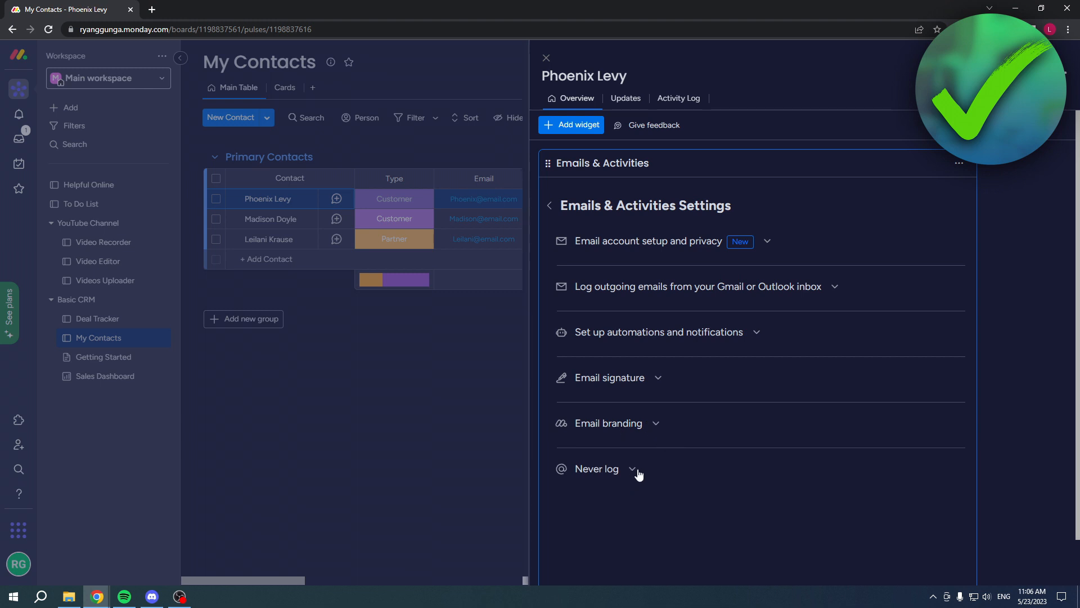
pyautogui.scroll(-1, 638, 474)
pyautogui.click(632, 417)
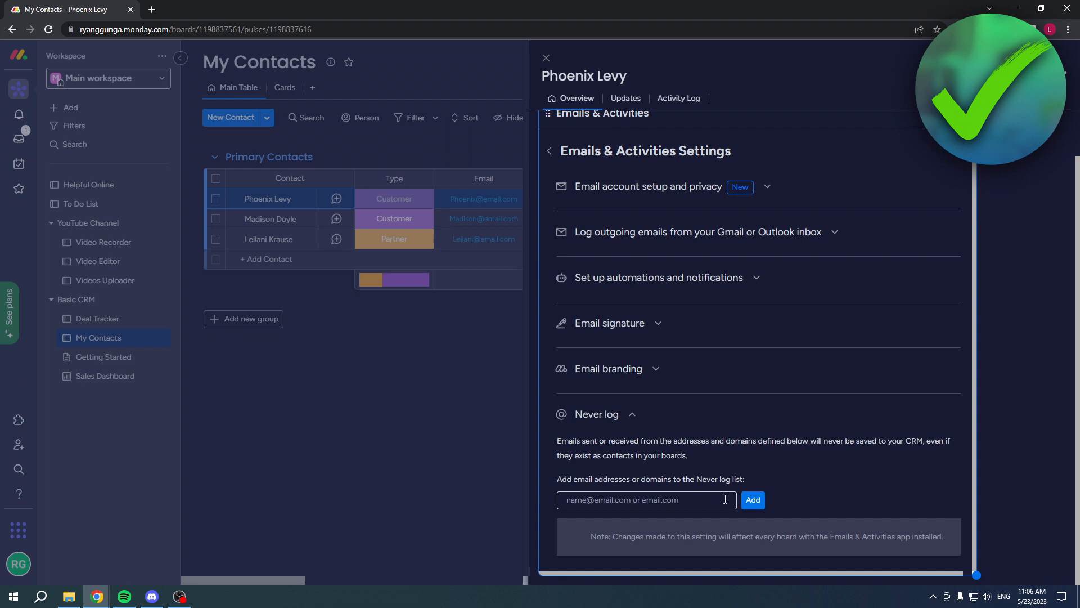
pyautogui.click(631, 420)
pyautogui.click(548, 206)
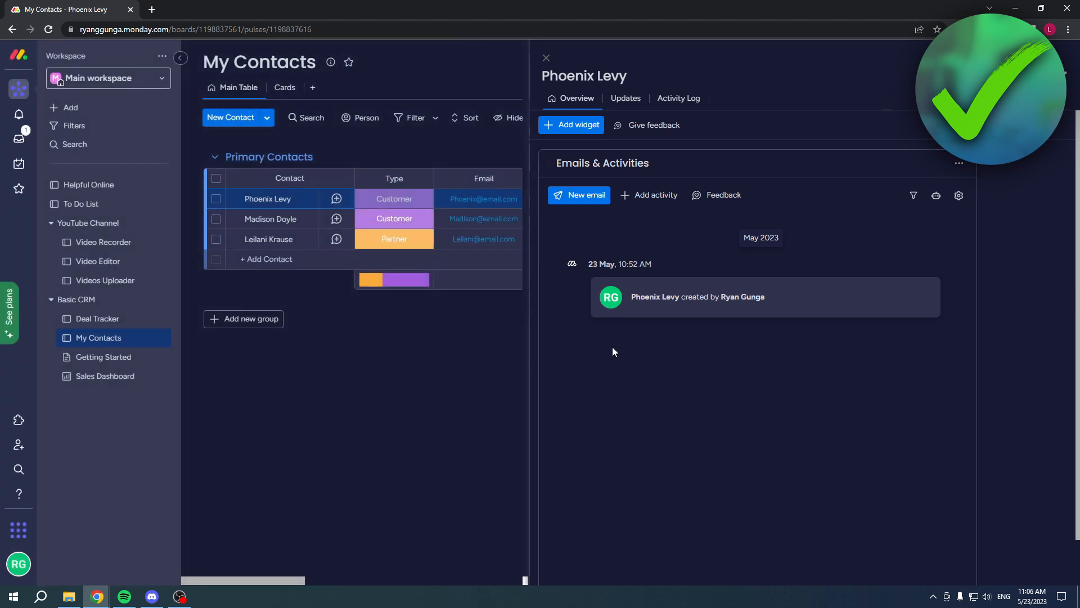
# Start a new email to the third contact in Primary Contacts and check the available sender accounts.
pyautogui.click(545, 58)
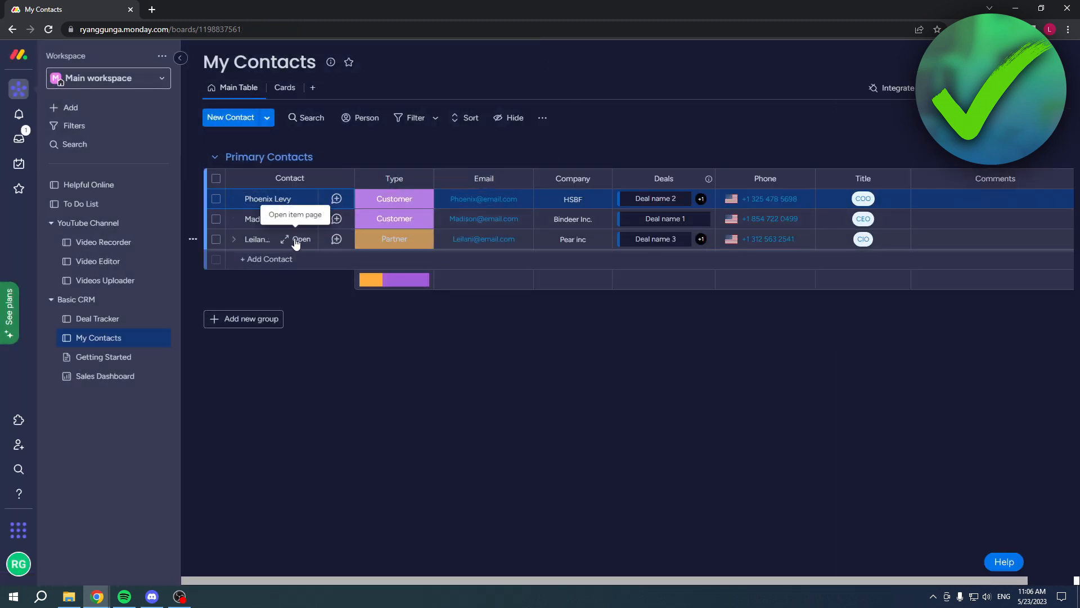
pyautogui.click(304, 241)
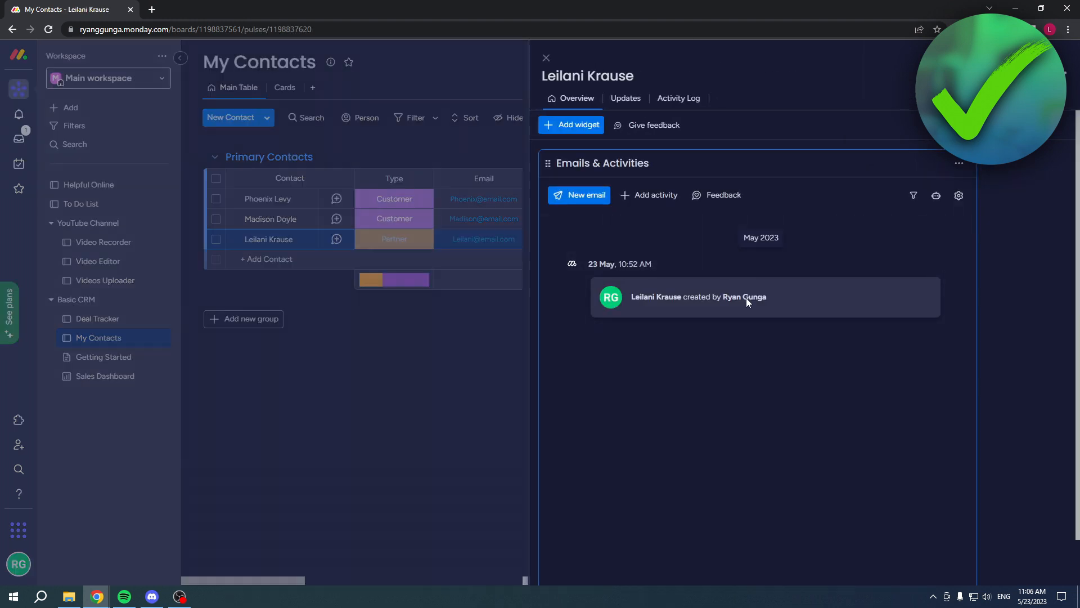
pyautogui.click(585, 197)
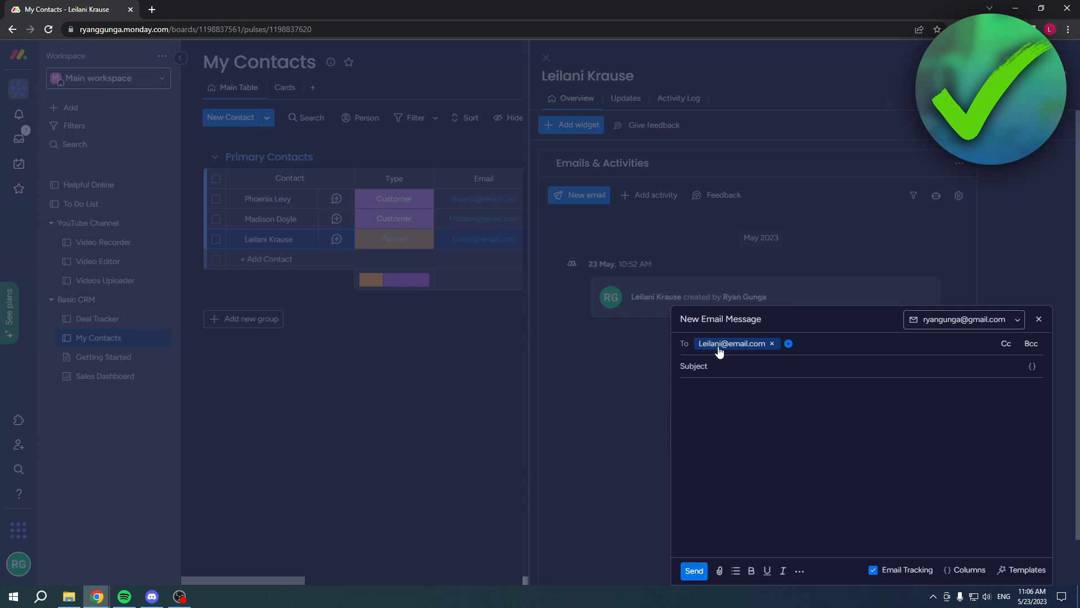
pyautogui.click(466, 248)
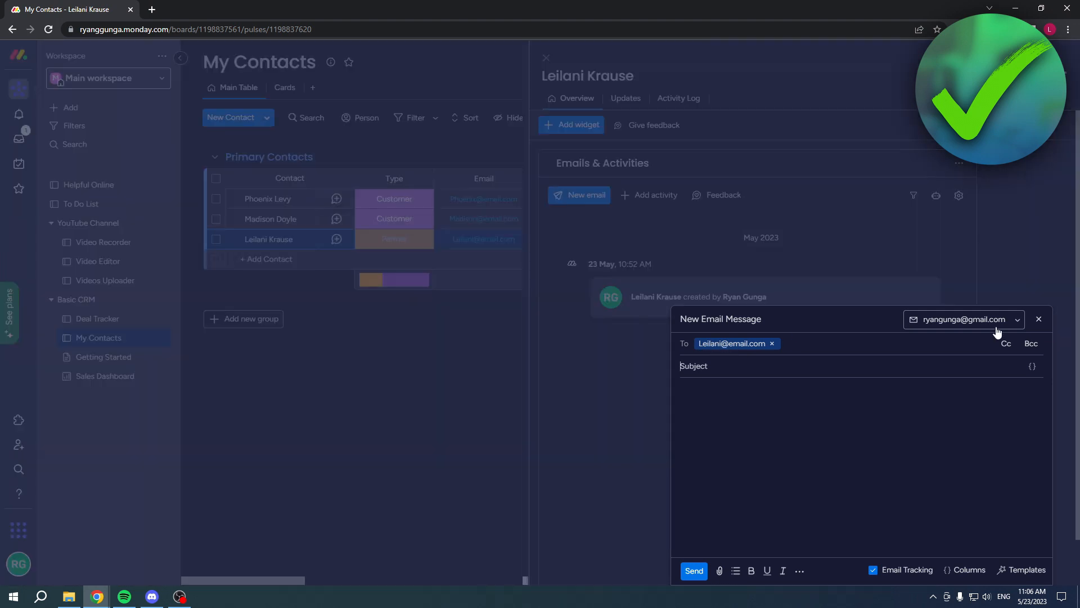
pyautogui.click(1012, 320)
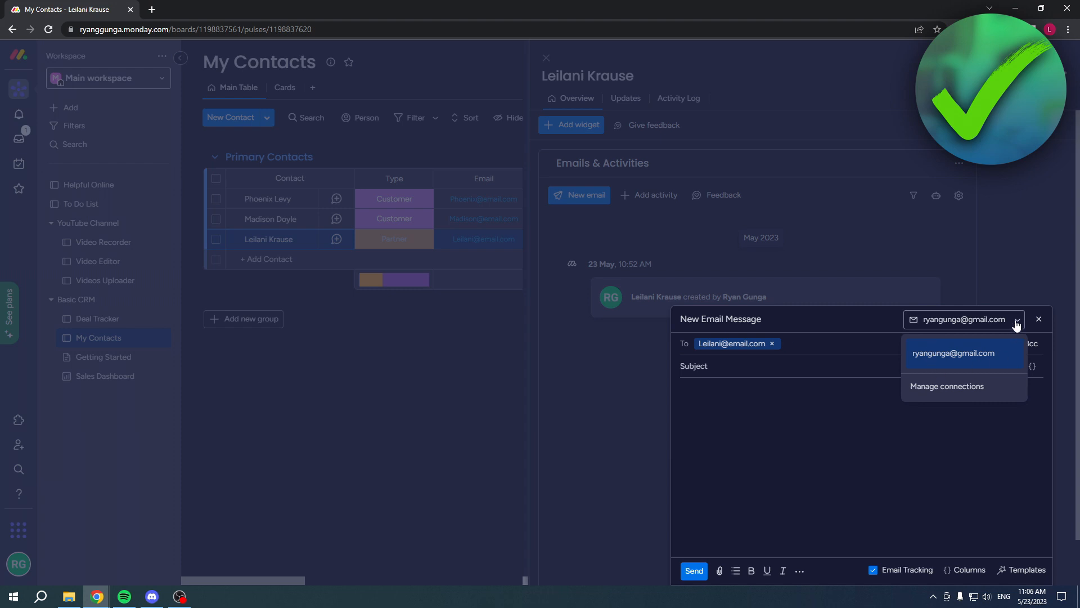
pyautogui.click(1015, 324)
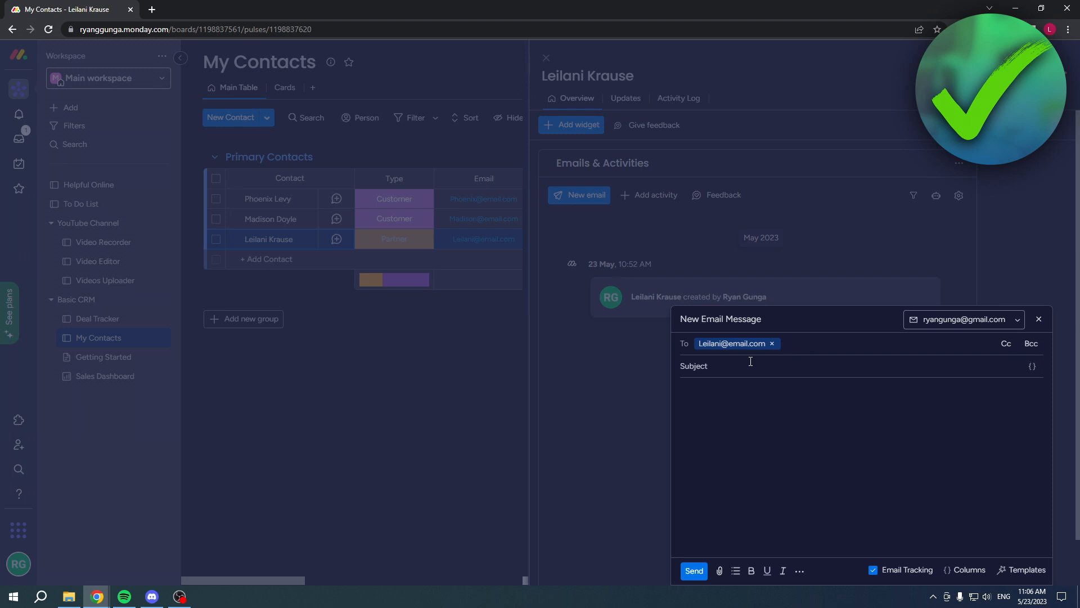
# Fill in the subject "hjkljkl" and the message "jnkljljkl", check the email templates, and send the email.
pyautogui.write('hjkljkl')
pyautogui.click(760, 414)
pyautogui.write('jnkljljkl')
pyautogui.click(1025, 571)
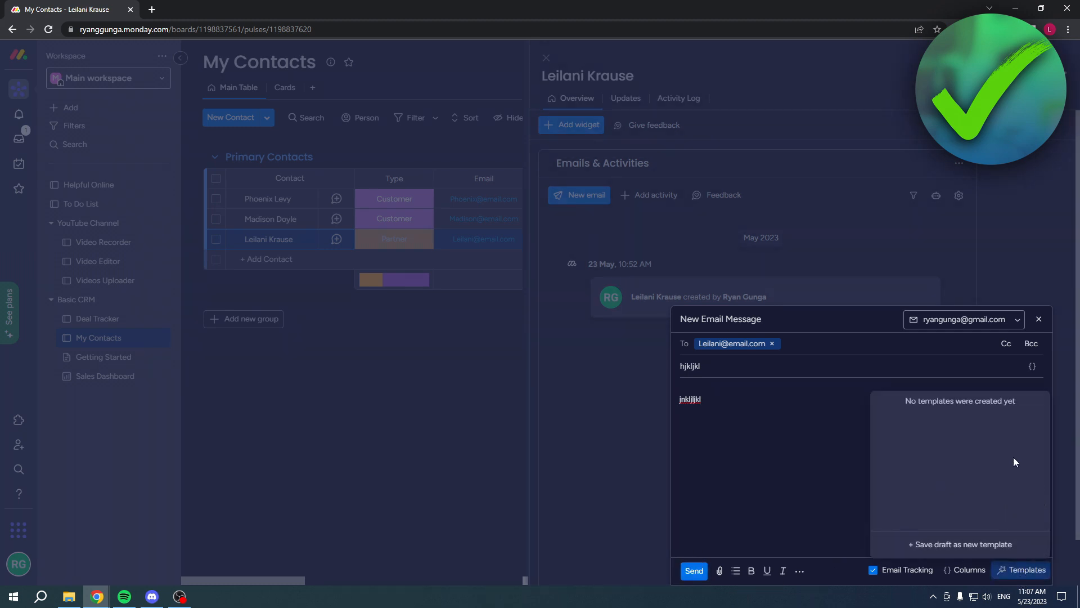
pyautogui.click(1008, 570)
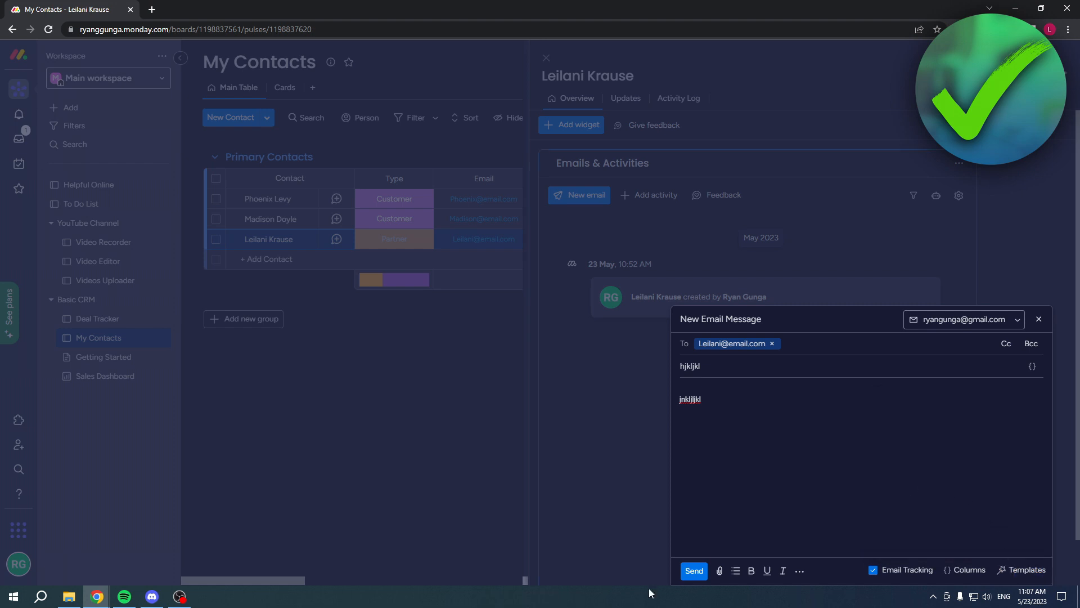
pyautogui.click(694, 570)
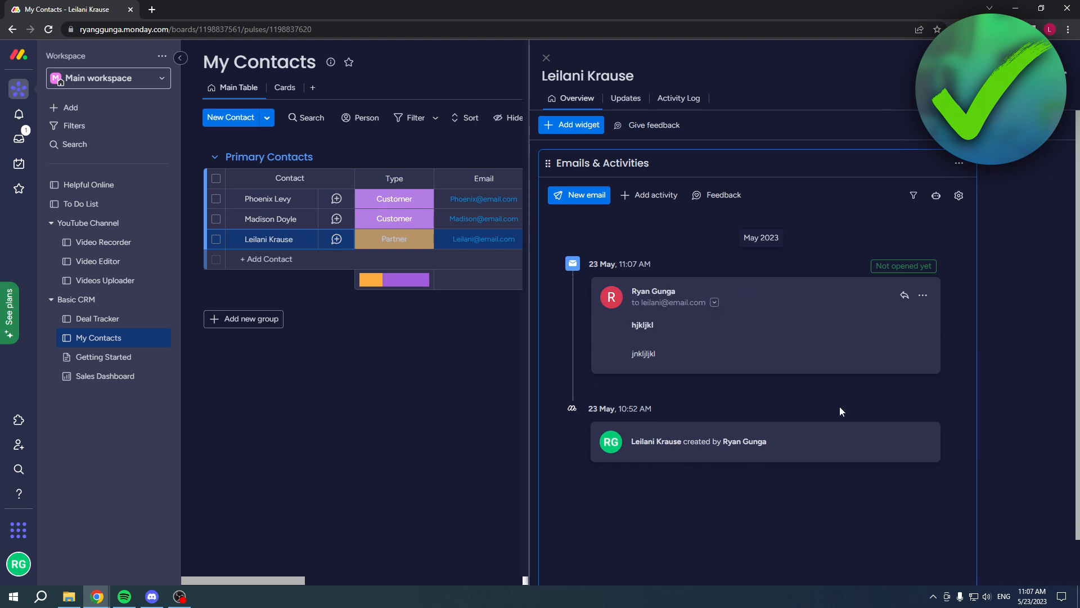
# Examine the sent email's sender, recipient, date and subject details in the contact's timeline.
pyautogui.click(714, 303)
pyautogui.click(848, 363)
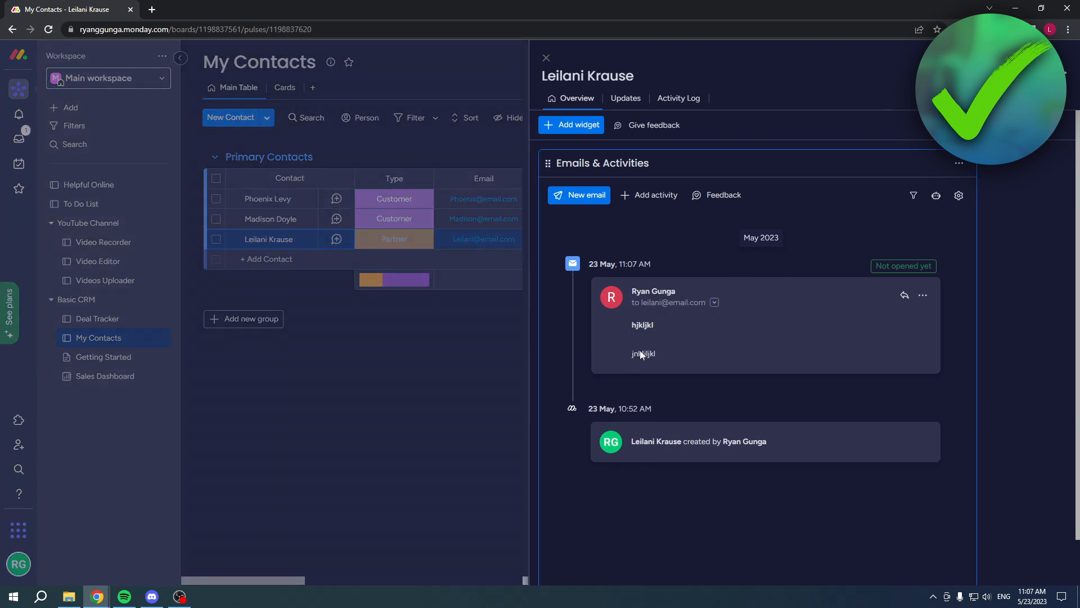
pyautogui.click(715, 303)
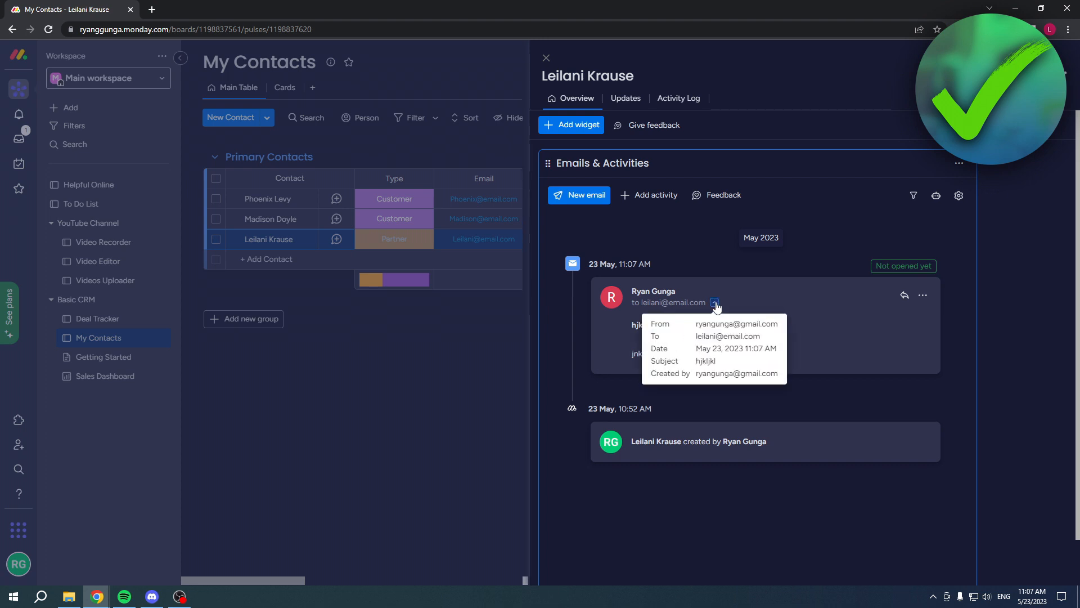
pyautogui.click(715, 305)
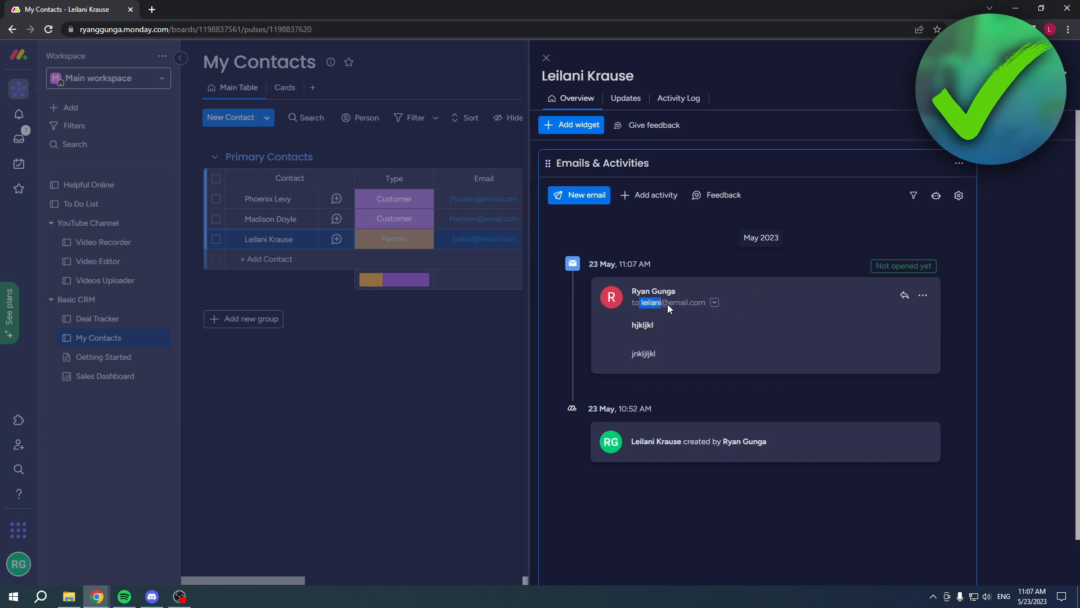
pyautogui.moveTo(703, 305); pyautogui.dragTo(706, 304)
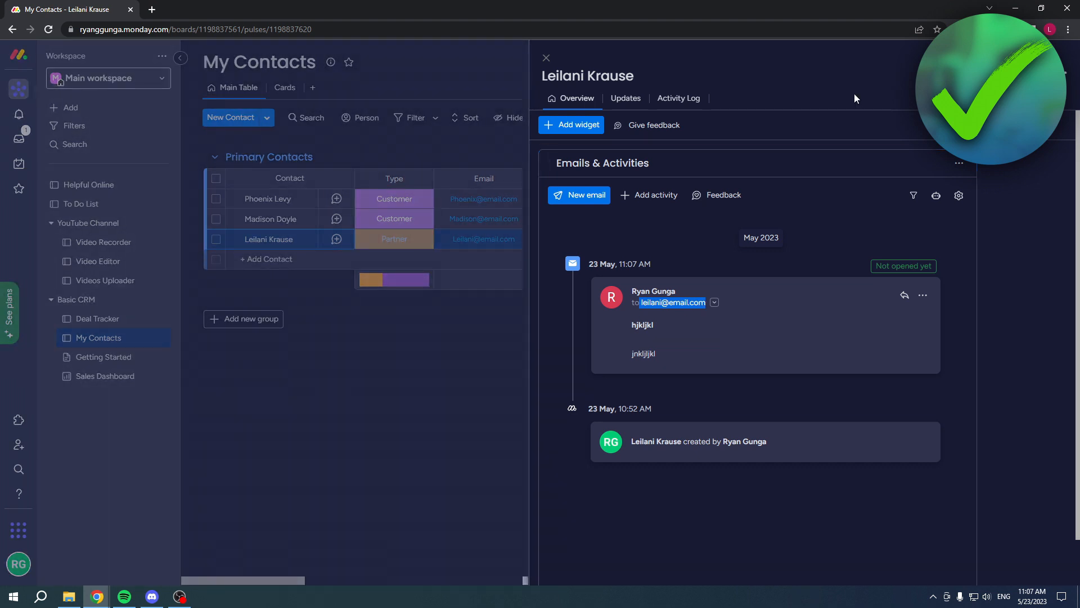
# Close this contact and start a new email from the first contact's Emails & Activities widget.
pyautogui.click(546, 59)
pyautogui.click(302, 201)
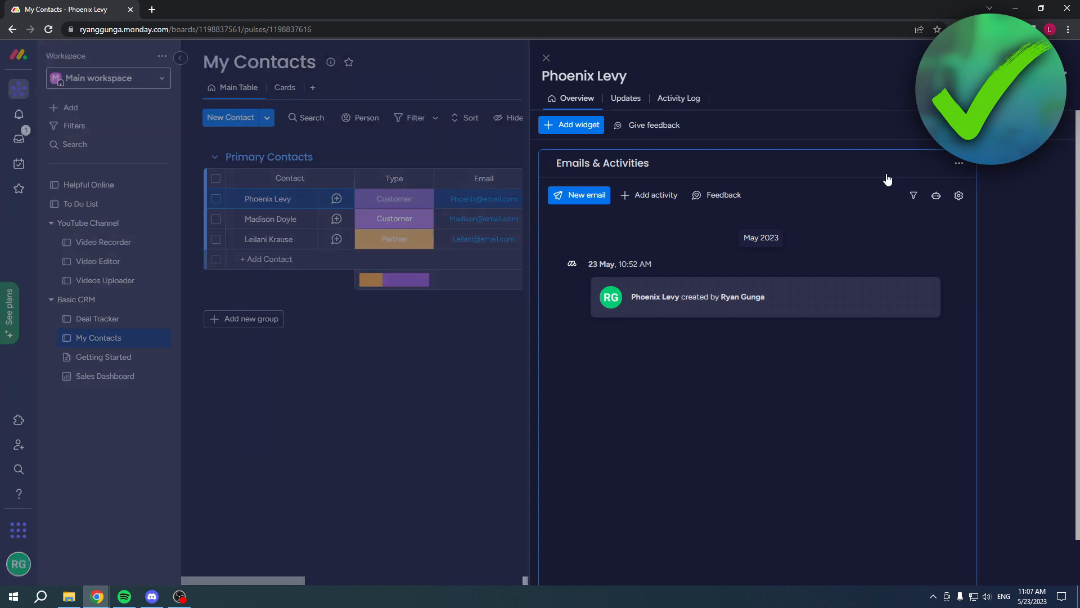
pyautogui.scroll(-2, 776, 413)
pyautogui.scroll(2, 805, 399)
pyautogui.click(582, 194)
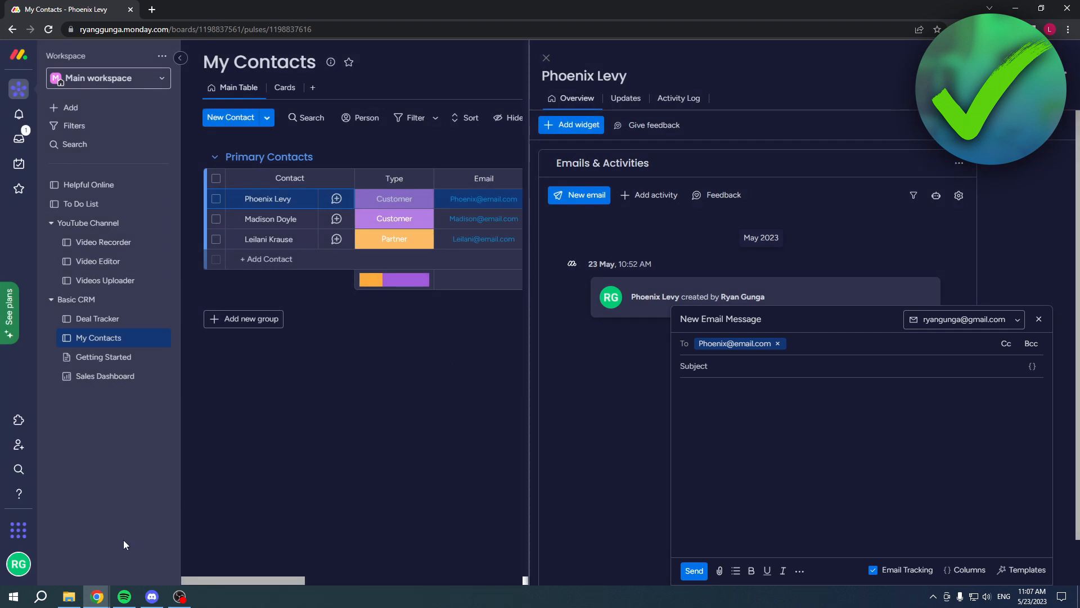
pyautogui.click(179, 596)
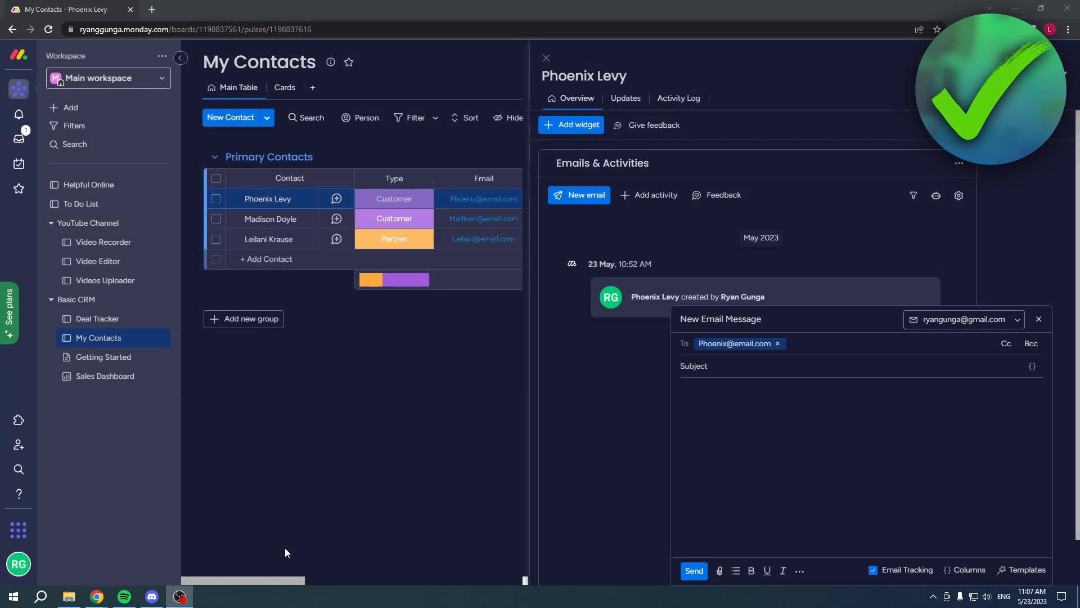